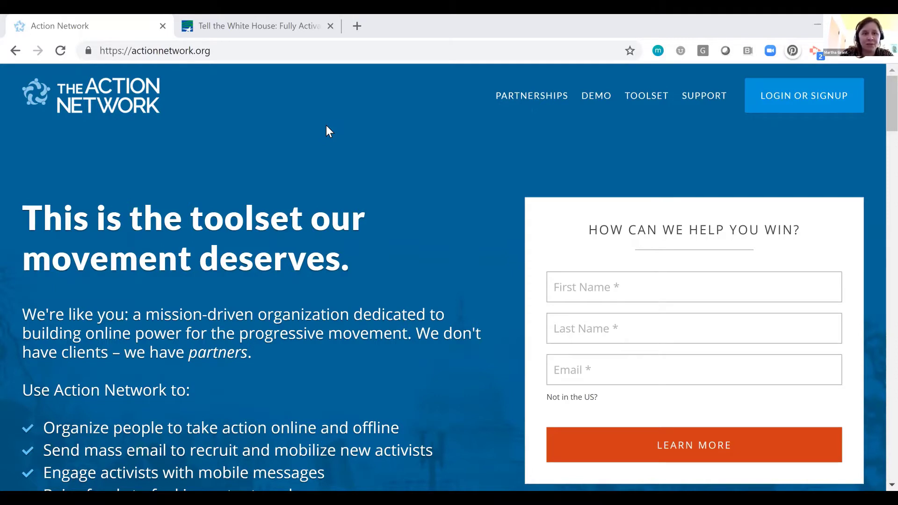
Look over an example published letter campaign, then return to the Action Network homepage
click(272, 17)
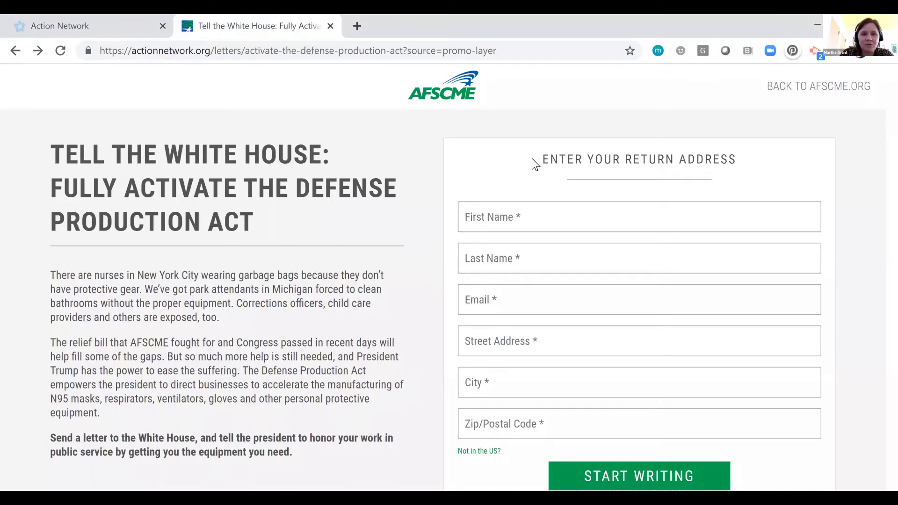
scroll(581, 380, down, 1)
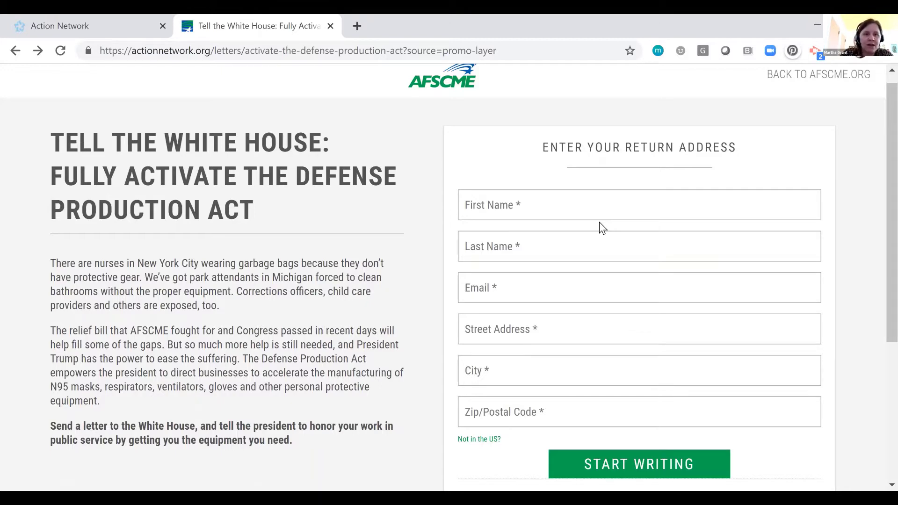
click(97, 17)
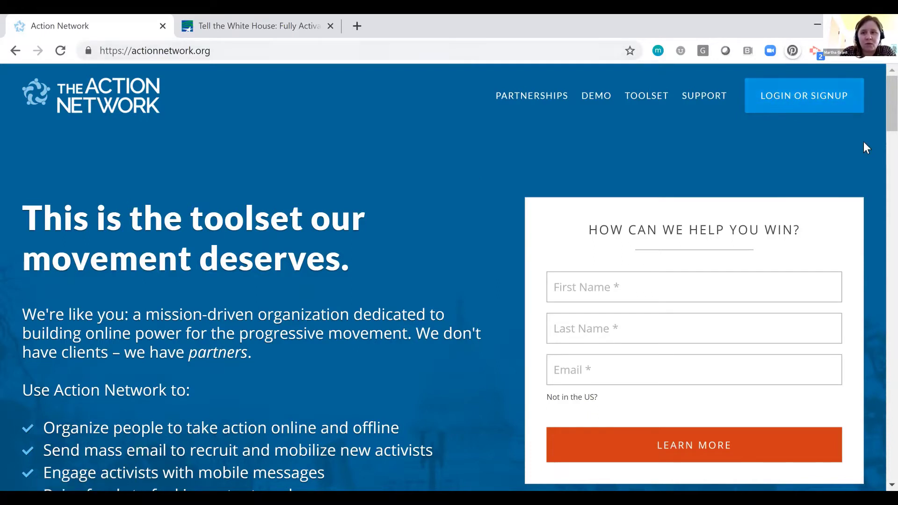
Go to the sign-in page, view the registration form, and open the list of action types
click(795, 112)
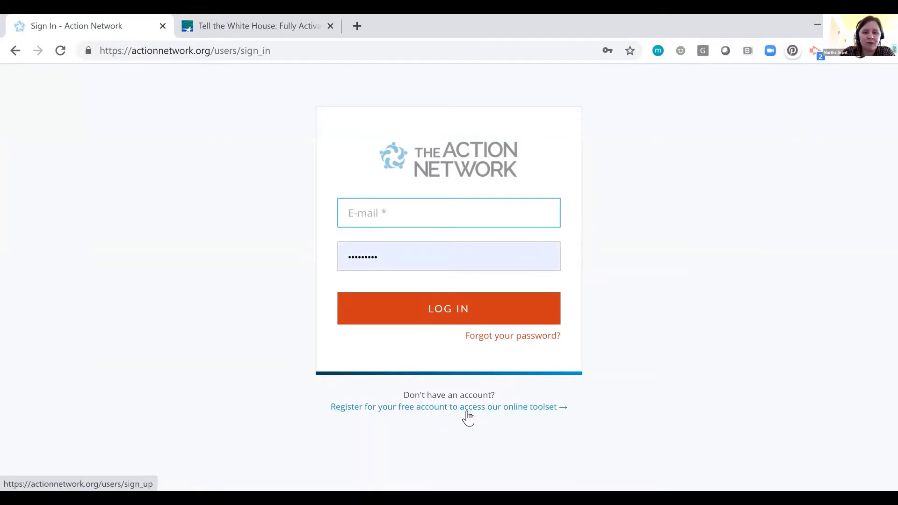
click(468, 412)
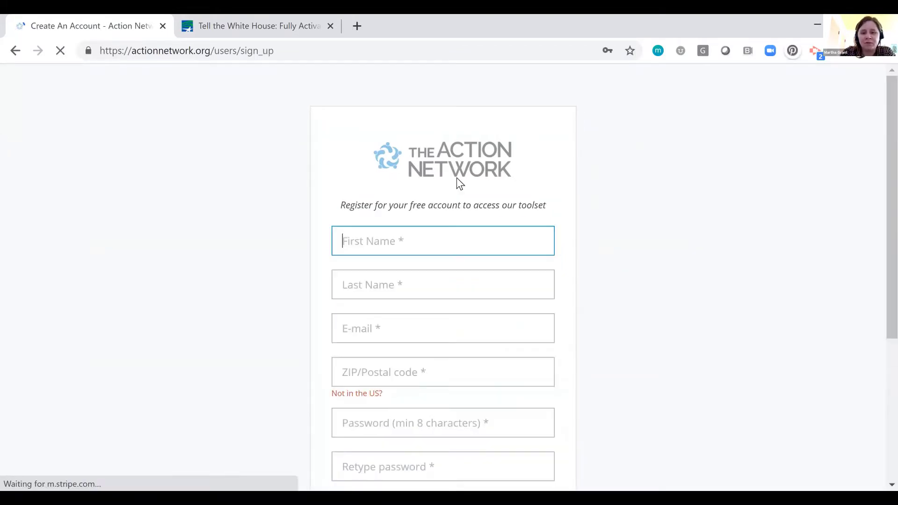
scroll(658, 457, down, 2)
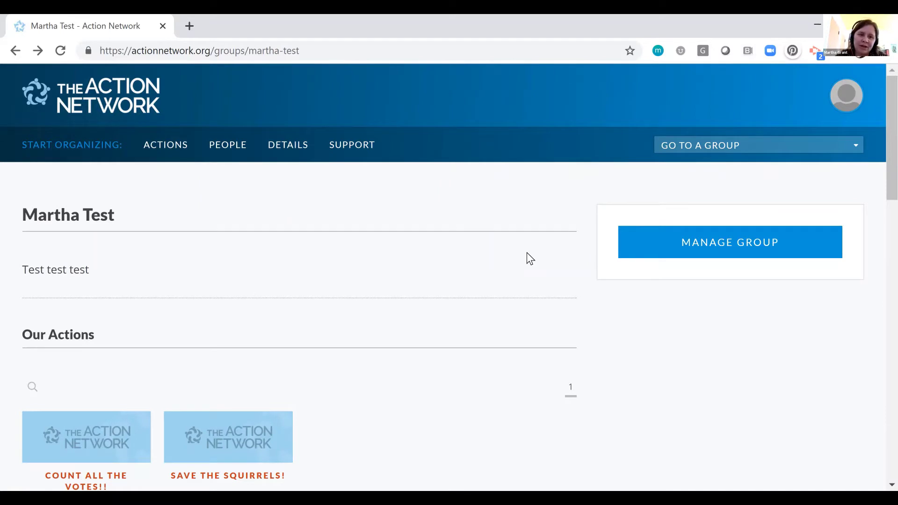
click(161, 160)
Start a new letter campaign titled 'Save the whales!'
mouse_move(210, 306)
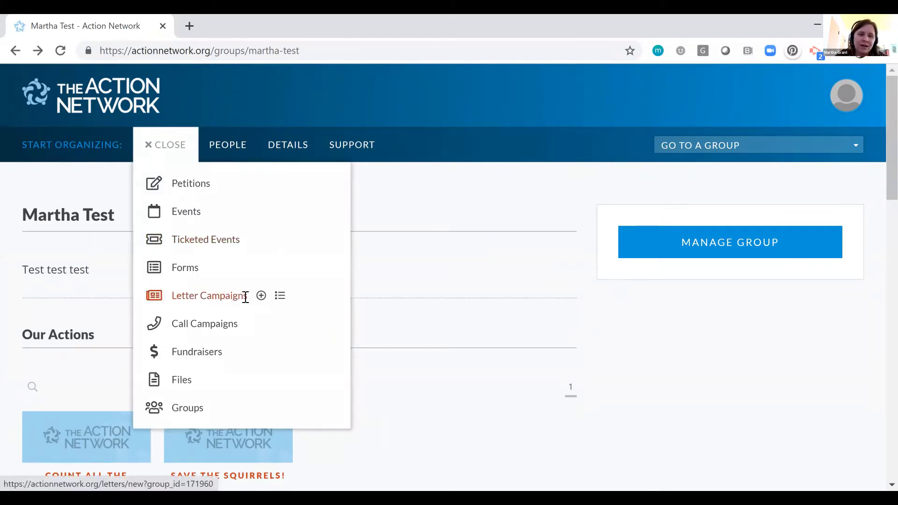
click(234, 304)
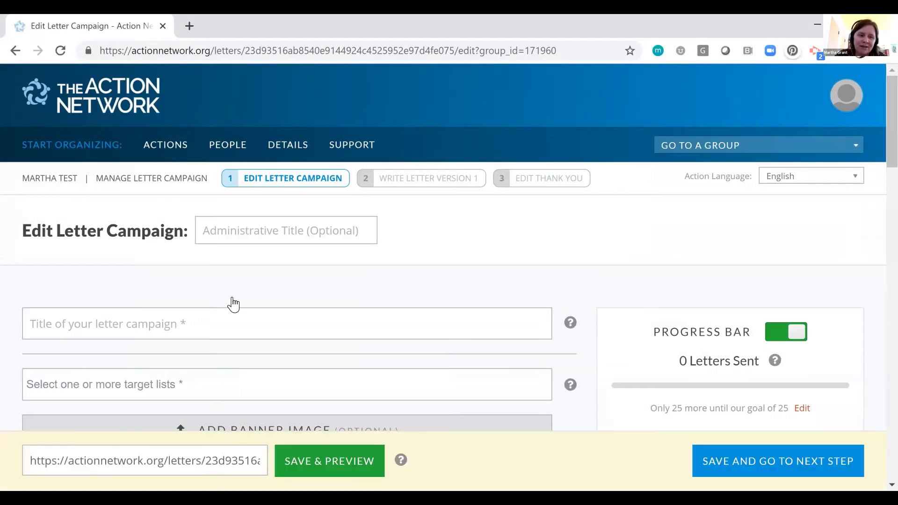
scroll(214, 257, down, 2)
click(215, 255)
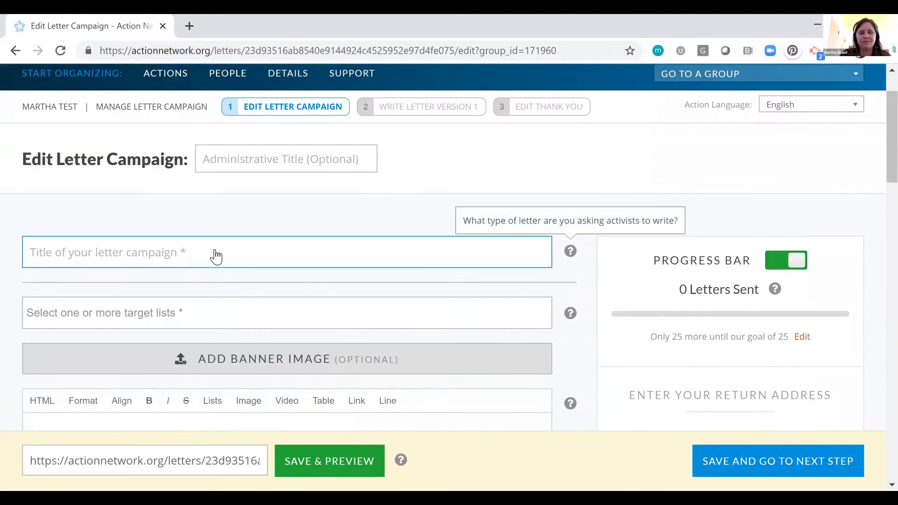
text(Save the wh)
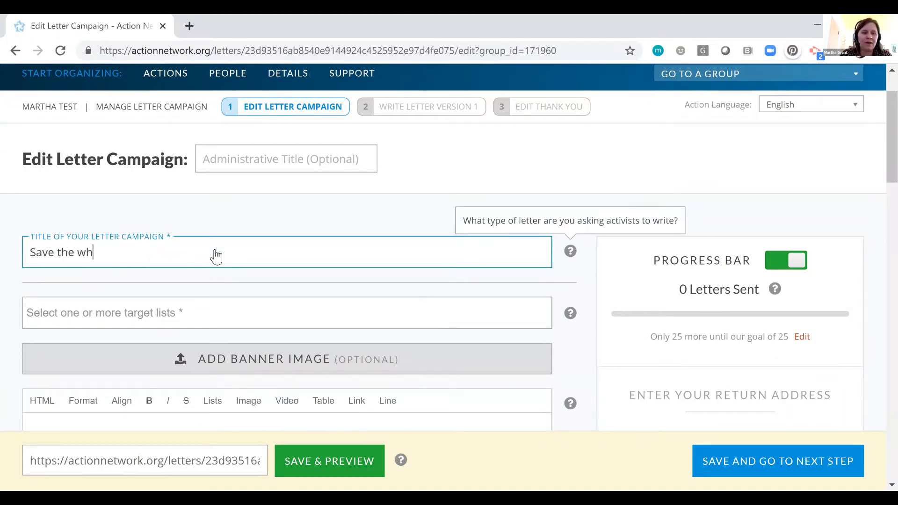
text(ales!)
Add U.S. Congress, U.S. Governors and both state legislature houses as target lists
click(143, 321)
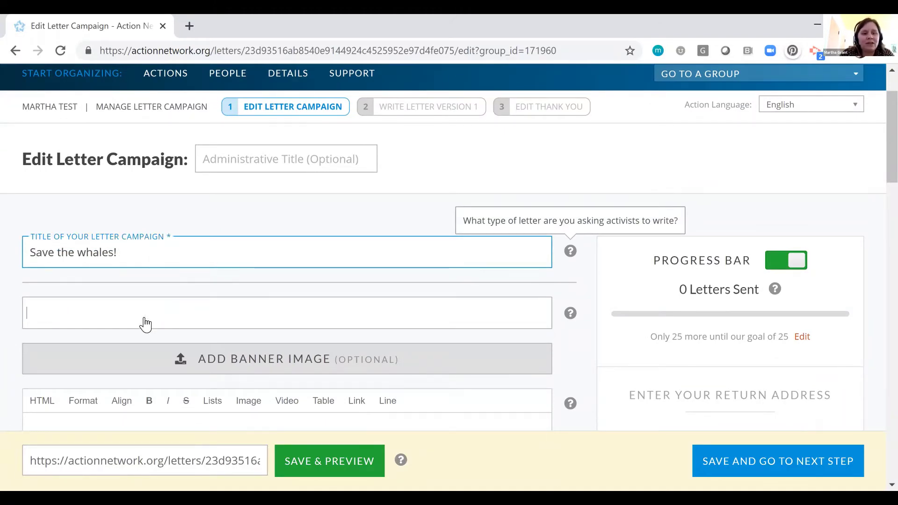
scroll(80, 231, down, 2)
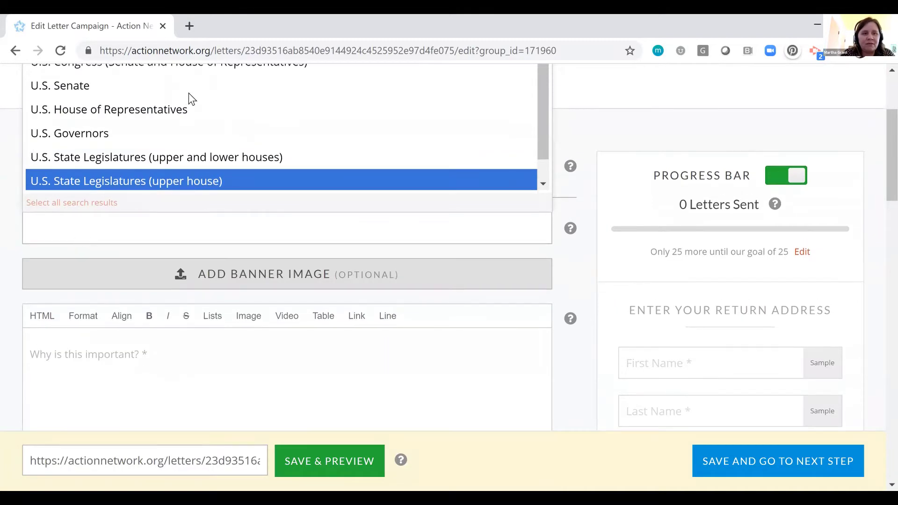
scroll(187, 98, up, 1)
scroll(345, 120, up, 1)
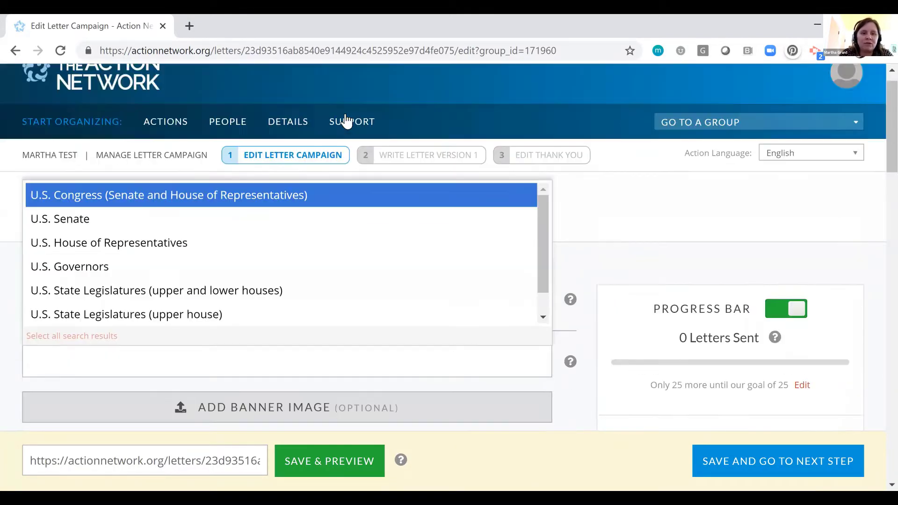
click(185, 205)
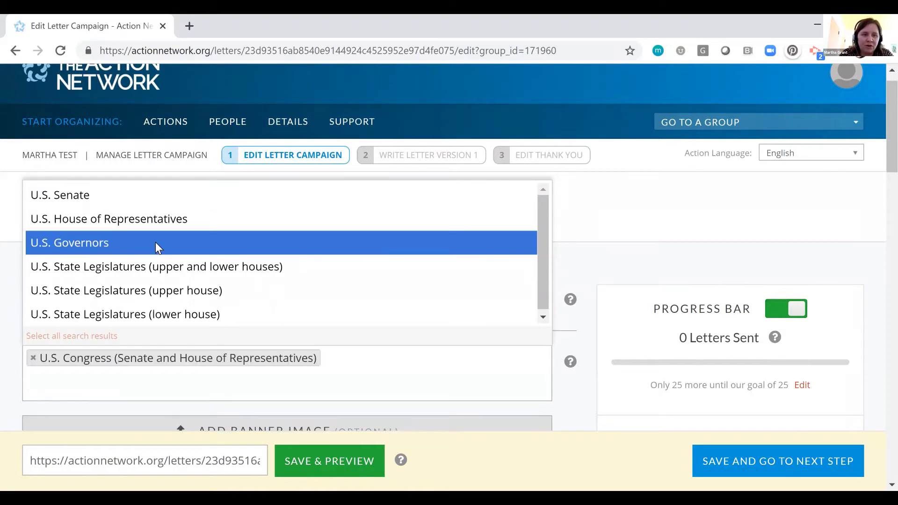
click(155, 242)
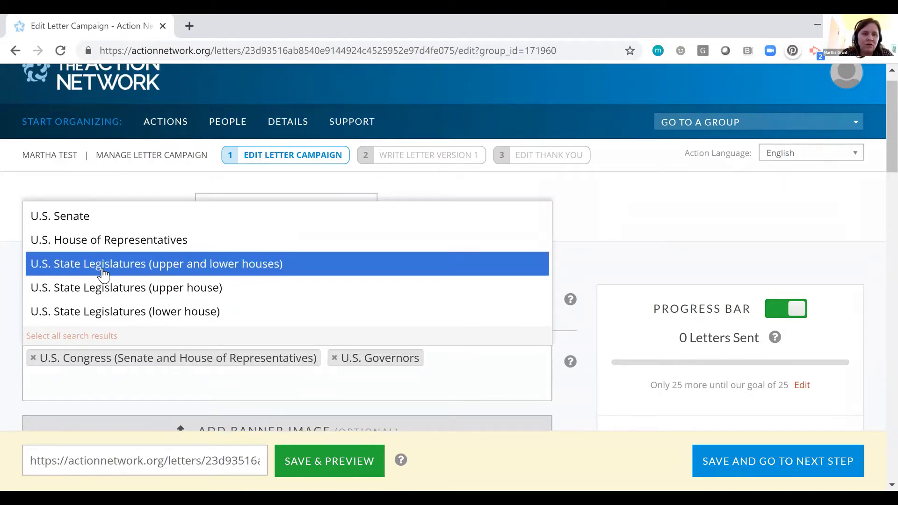
key(Return)
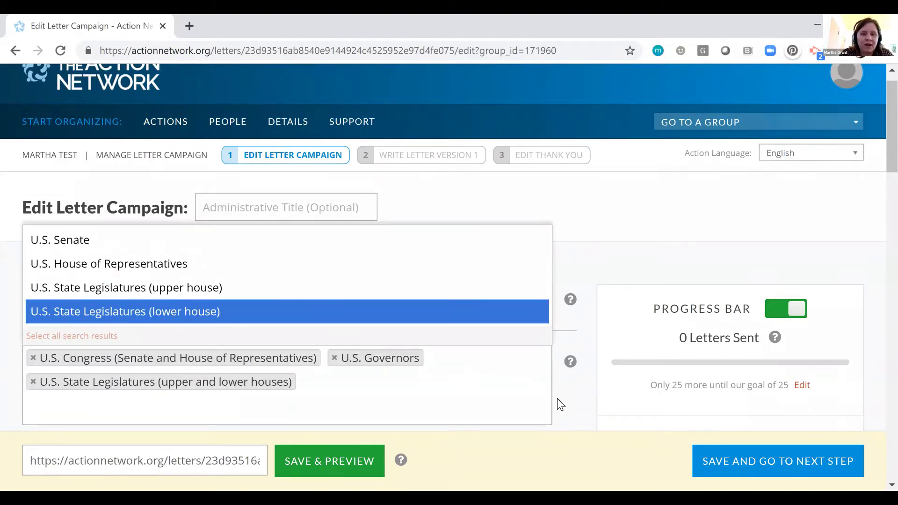
click(558, 399)
scroll(175, 281, down, 1)
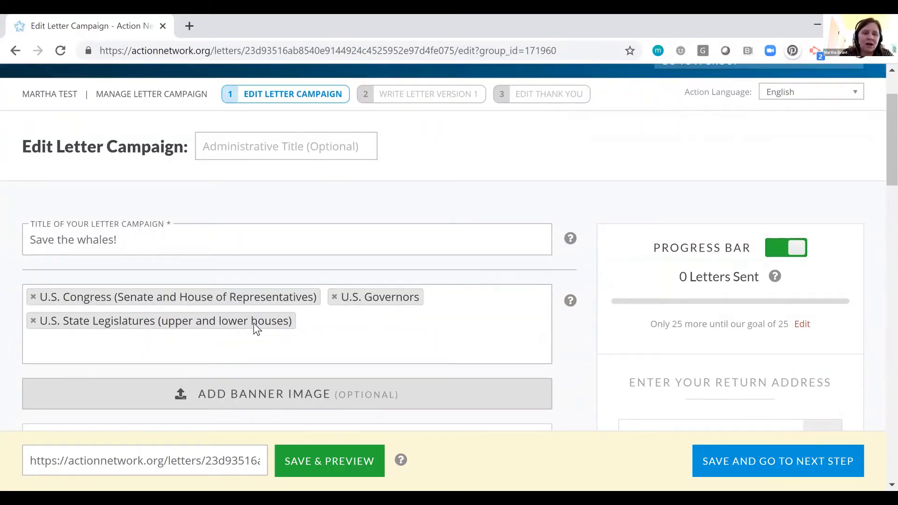
scroll(254, 323, down, 3)
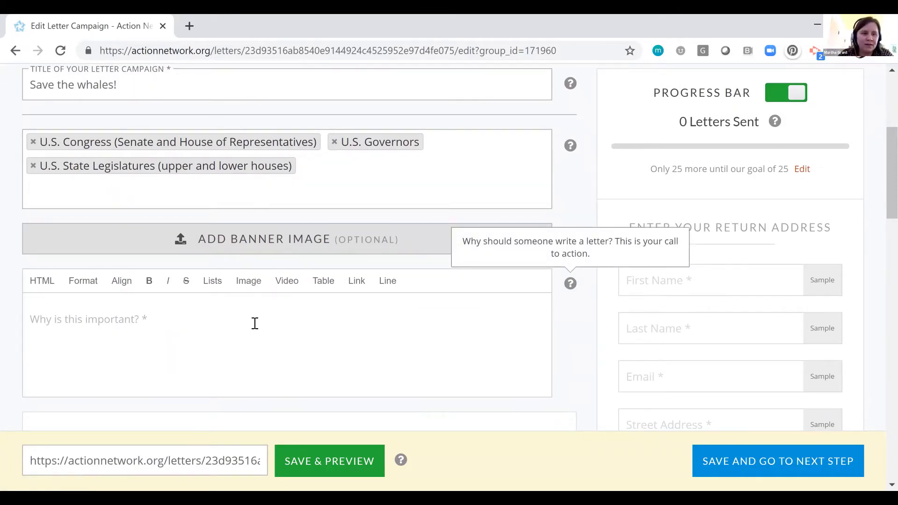
Enter 'Because whales need us!' as the description and review targets and return-address form
text(Becaus)
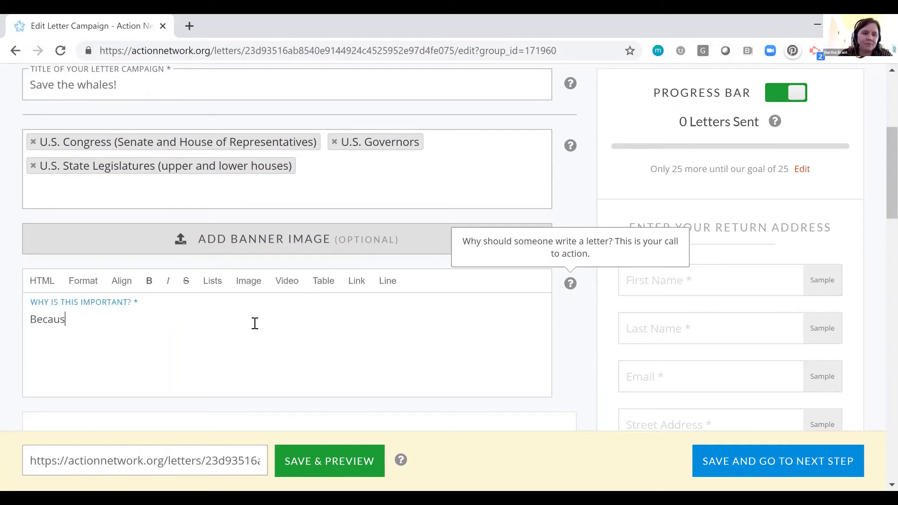
text(e whales need us!)
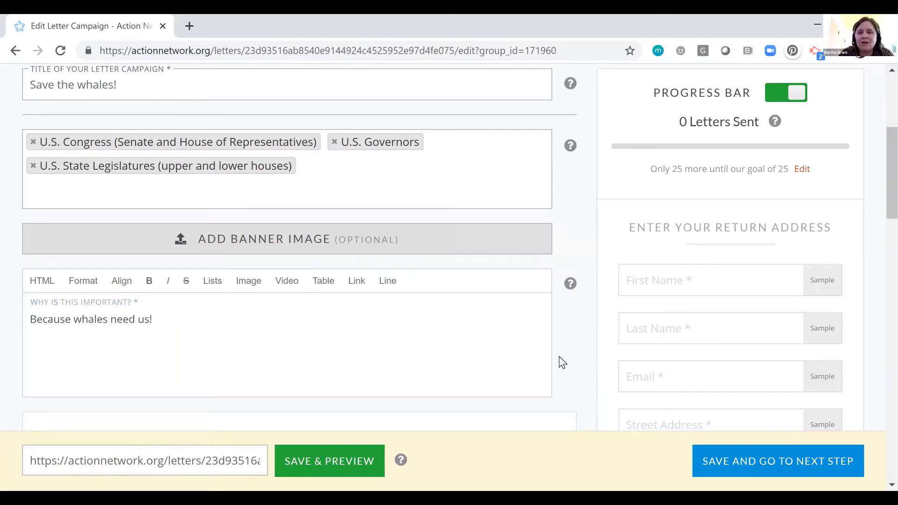
scroll(560, 355, up, 1)
scroll(571, 364, down, 1)
scroll(571, 364, up, 1)
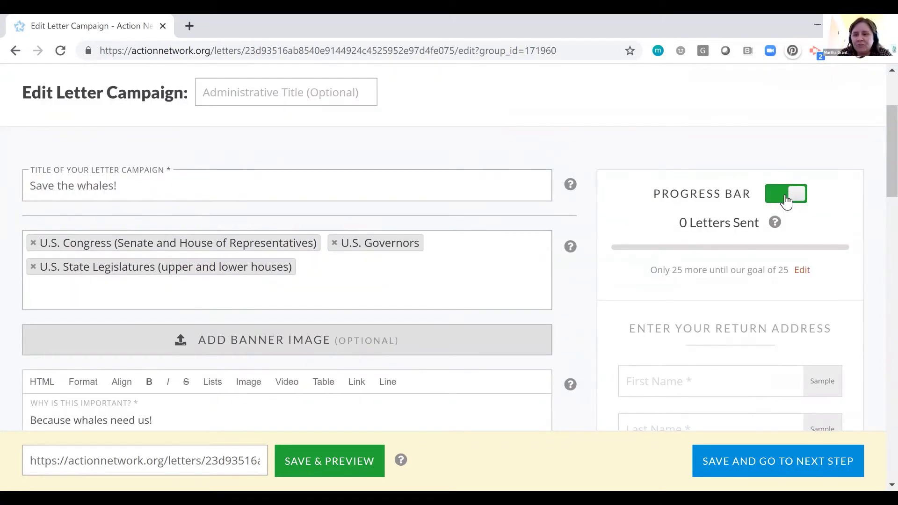
scroll(735, 273, down, 2)
scroll(571, 286, down, 1)
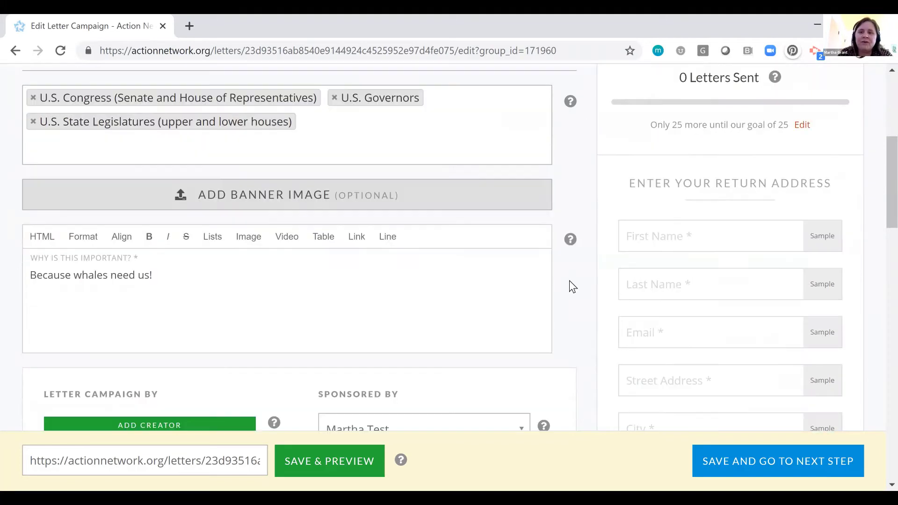
scroll(744, 256, down, 3)
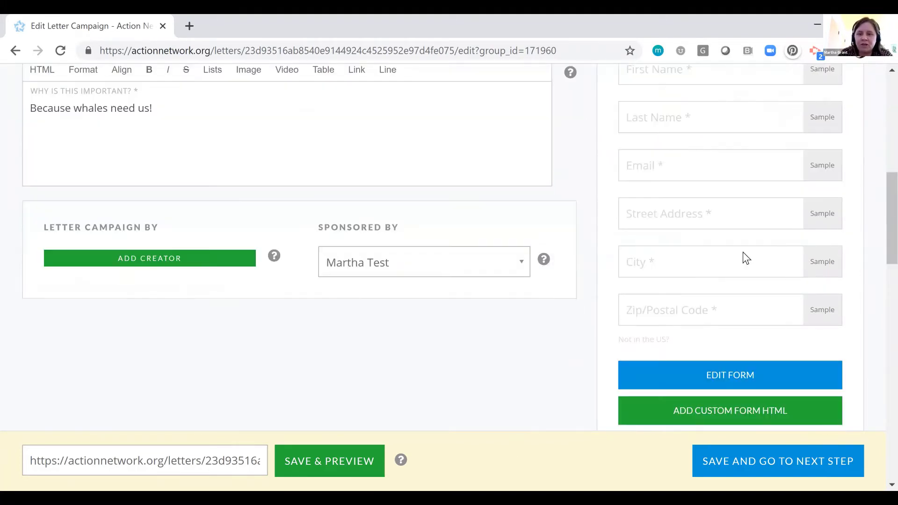
scroll(571, 386, up, 1)
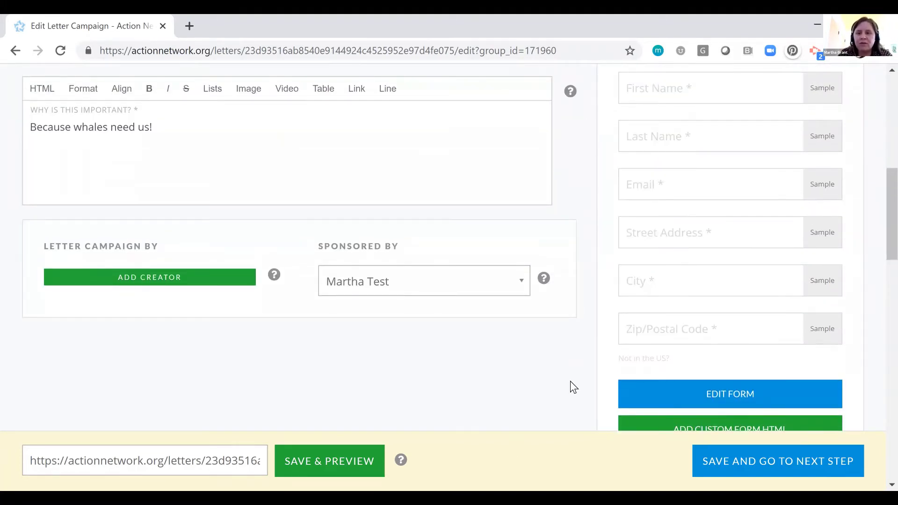
scroll(572, 387, up, 2)
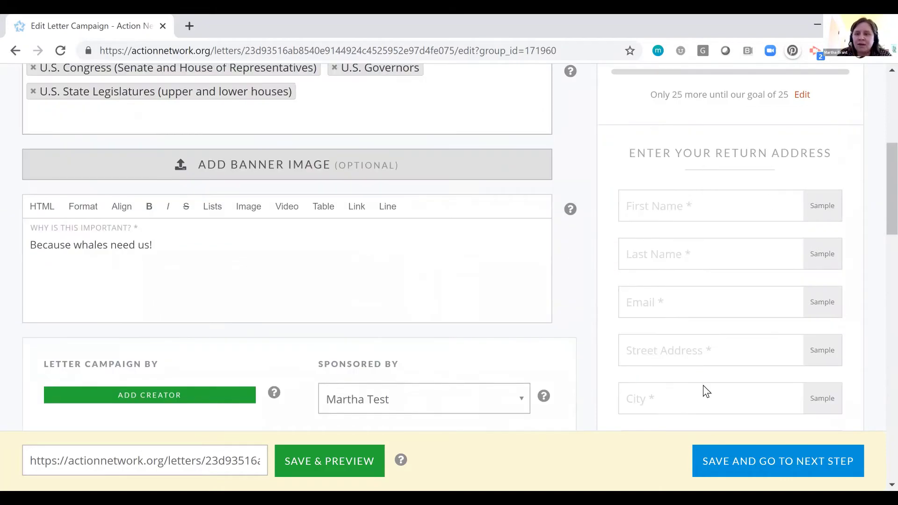
scroll(723, 361, down, 2)
scroll(646, 268, up, 1)
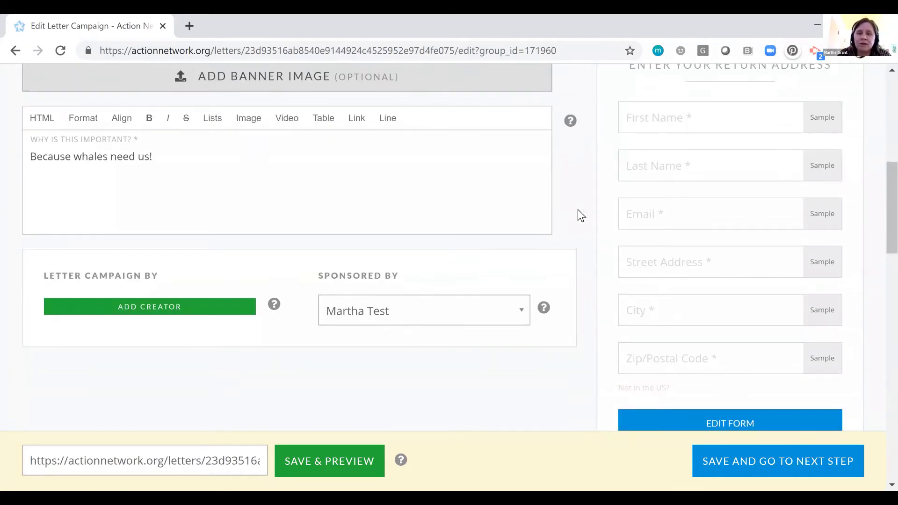
scroll(578, 210, up, 3)
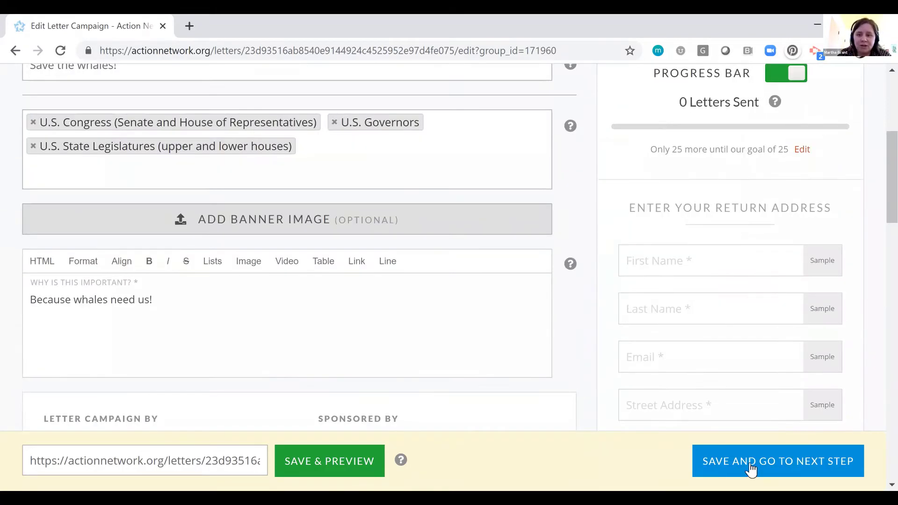
Save the campaign page and write the activist letter tip 'Keep it short!'
click(751, 467)
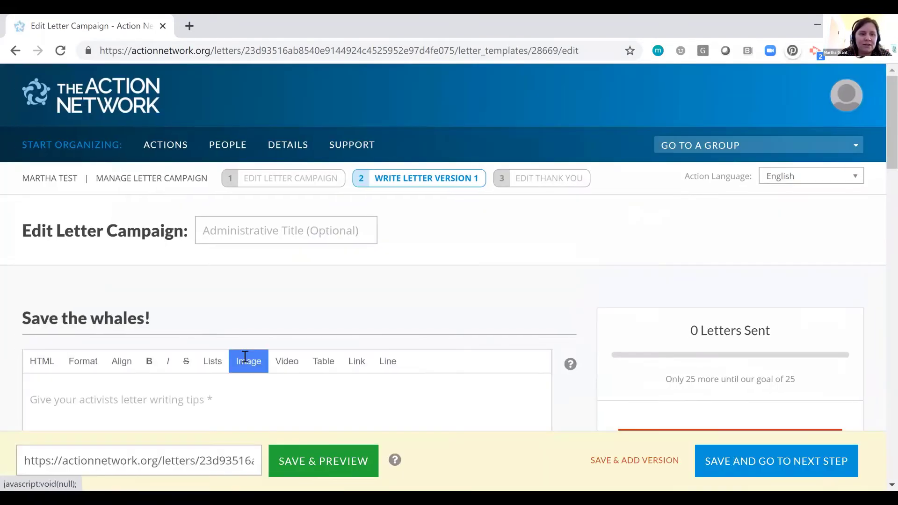
scroll(189, 234, down, 3)
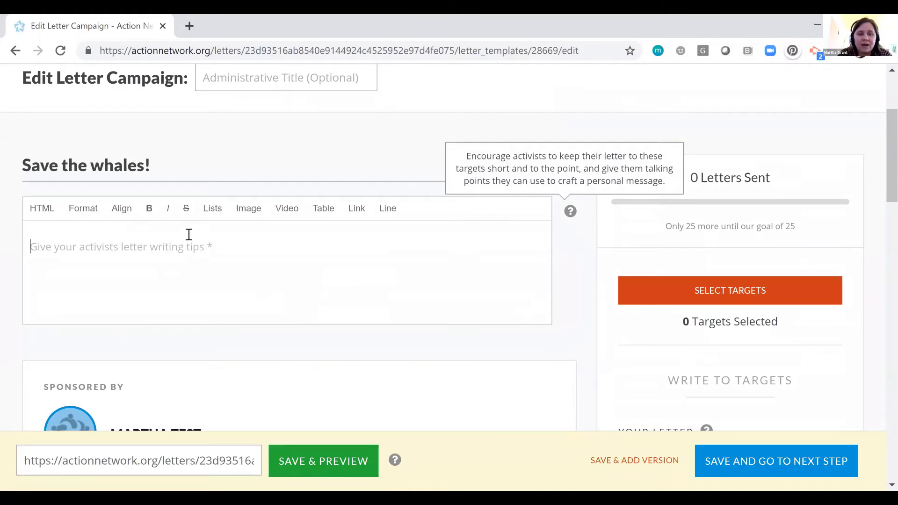
click(189, 234)
text(Keep the)
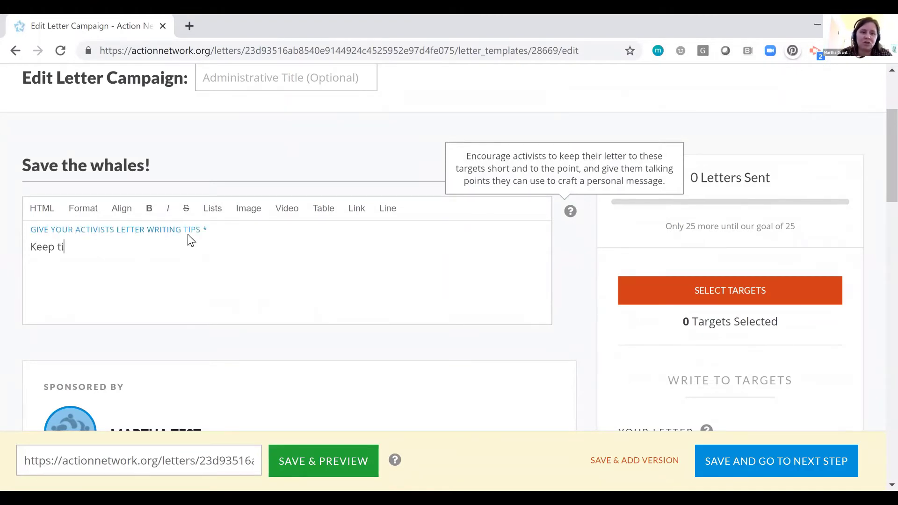
key(BackSpace)
key(BackSpace)
key(BackSpace)
text(it short!)
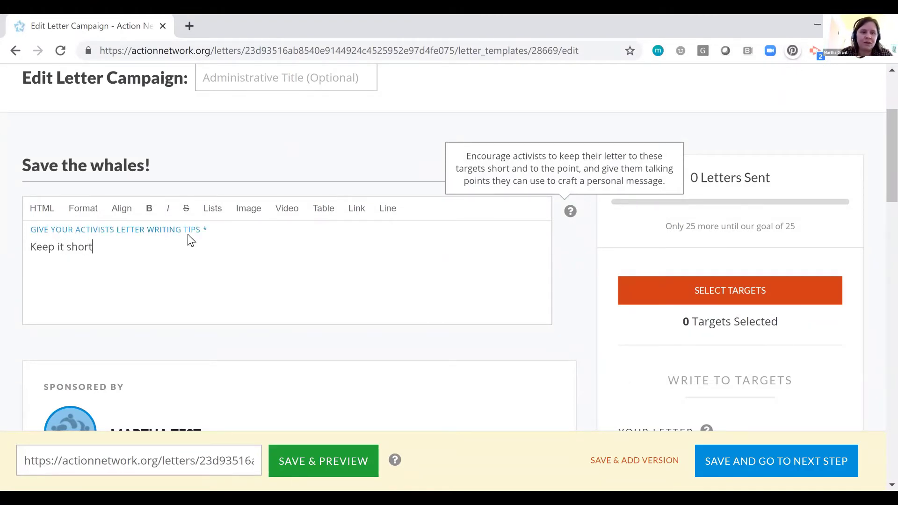
click(714, 285)
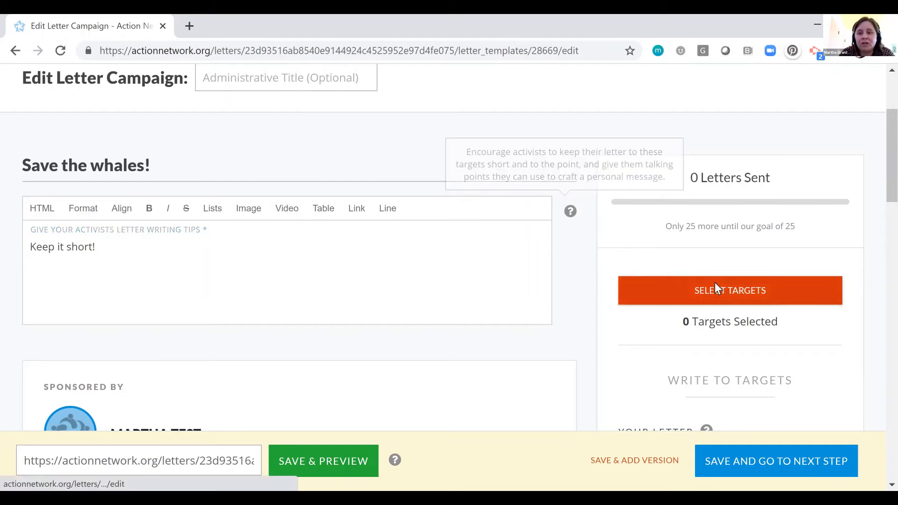
Add all available targets with Add All and confirm with Okay! All Done!
click(533, 234)
scroll(822, 312, down, 1)
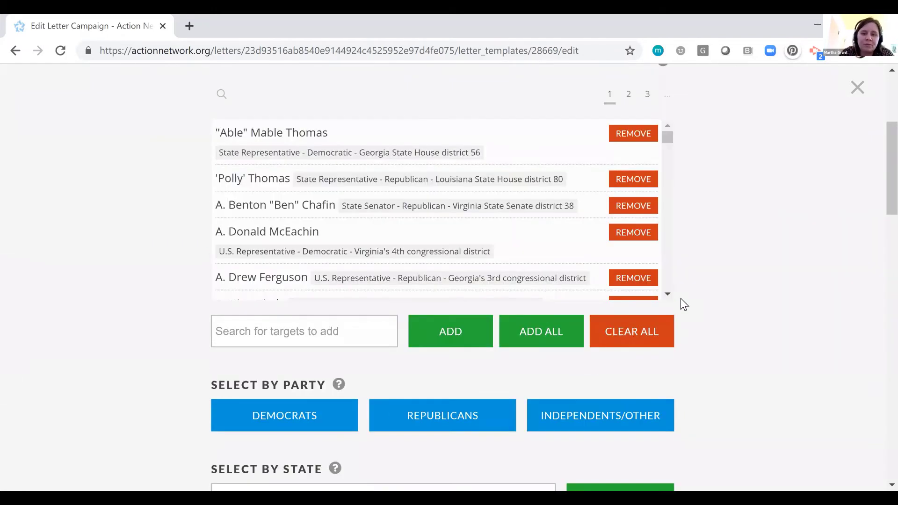
scroll(434, 330, down, 5)
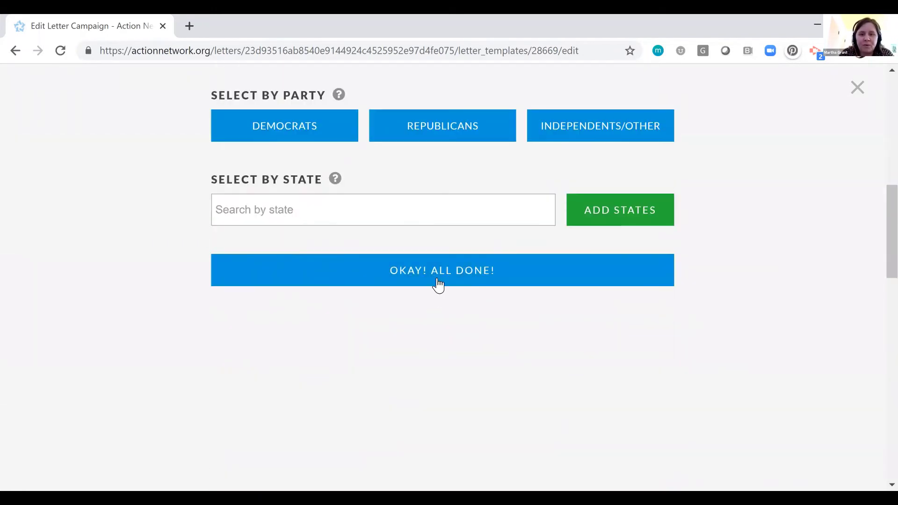
click(437, 278)
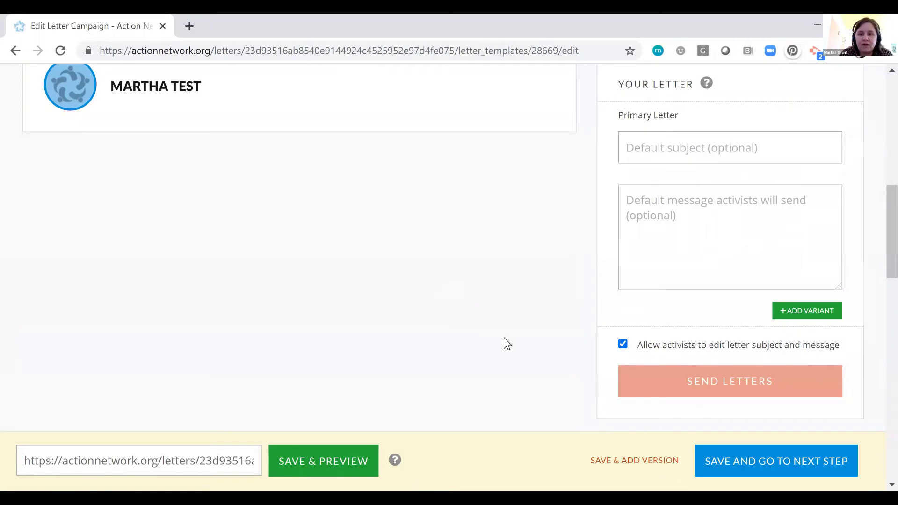
Fill in the primary letter: subject 'Save the whales!', message 'You need to save the whales!'
scroll(762, 224, up, 2)
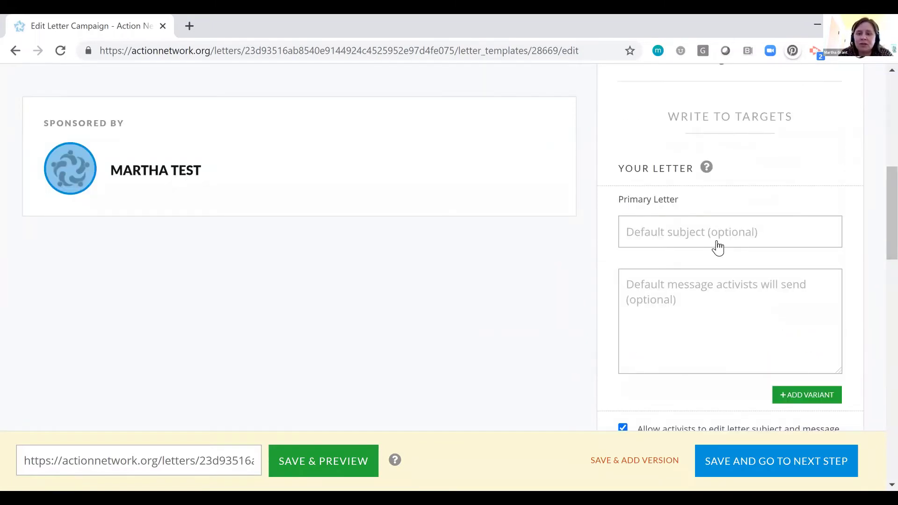
click(718, 247)
text(Save the w)
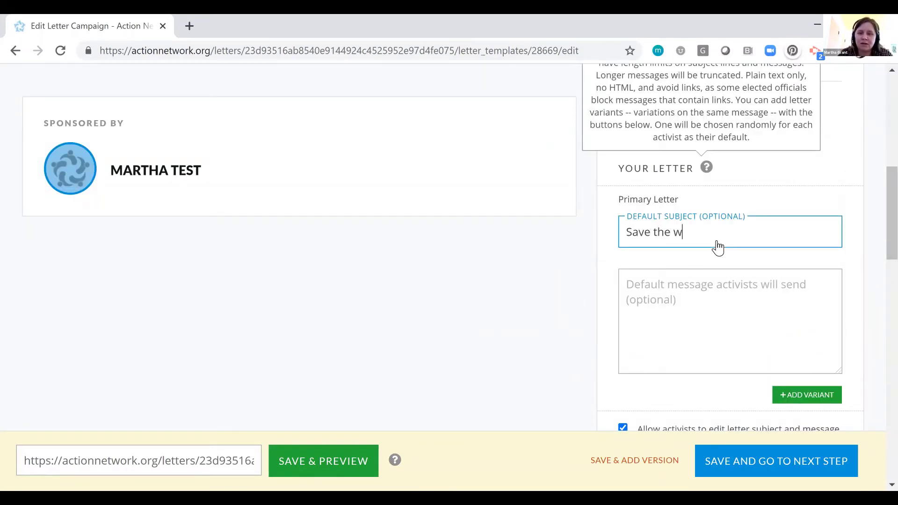
text(hales!)
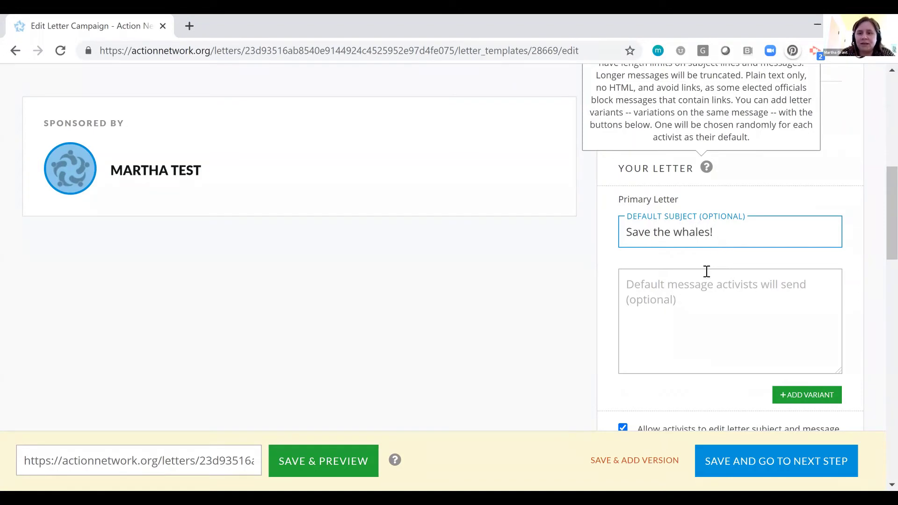
click(698, 357)
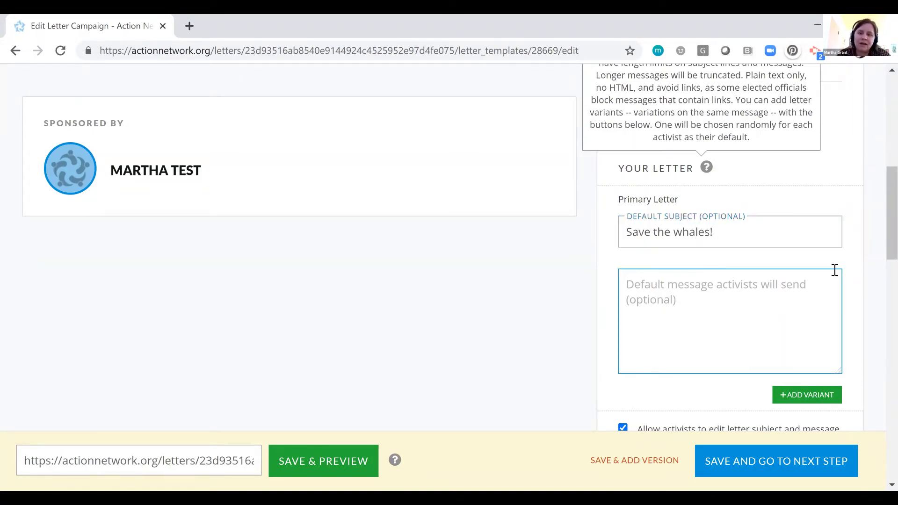
text(You need to)
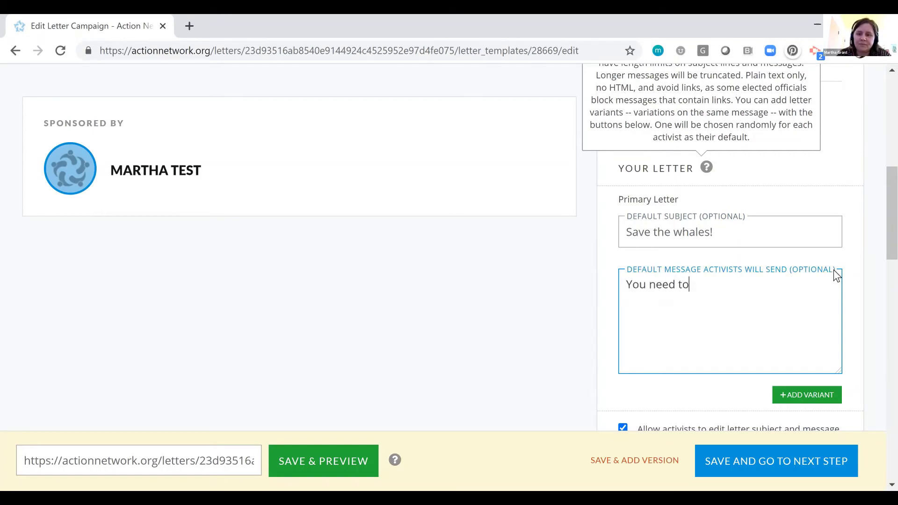
text( save the whales!)
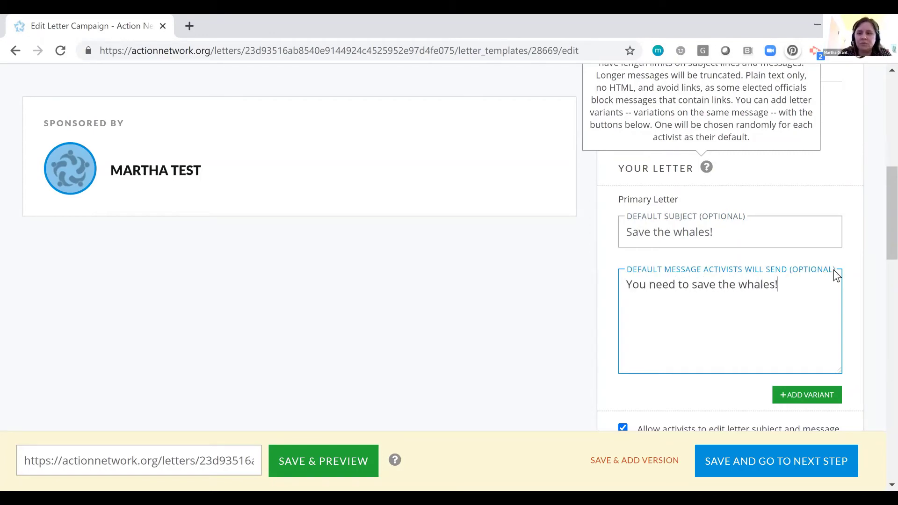
scroll(833, 270, down, 4)
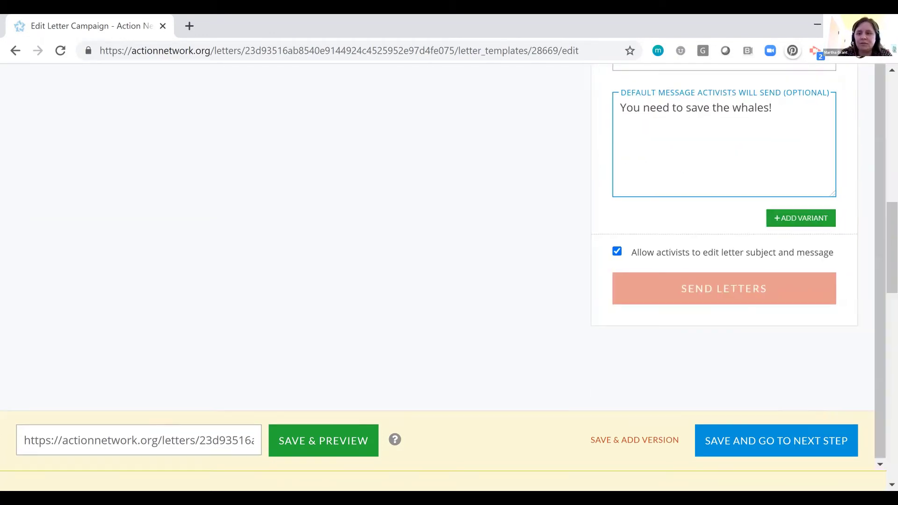
Save the letter and review the thank-you page's Facebook sharing title and description
click(792, 438)
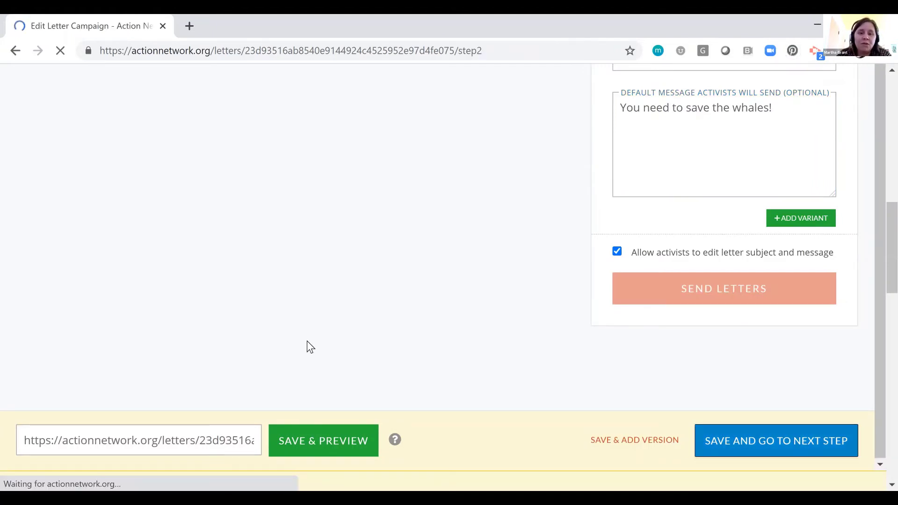
scroll(510, 245, down, 3)
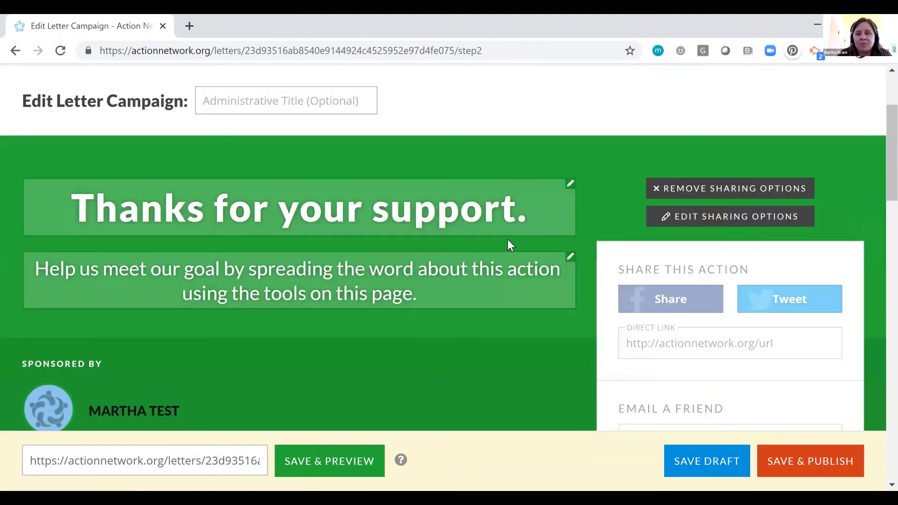
scroll(508, 243, down, 3)
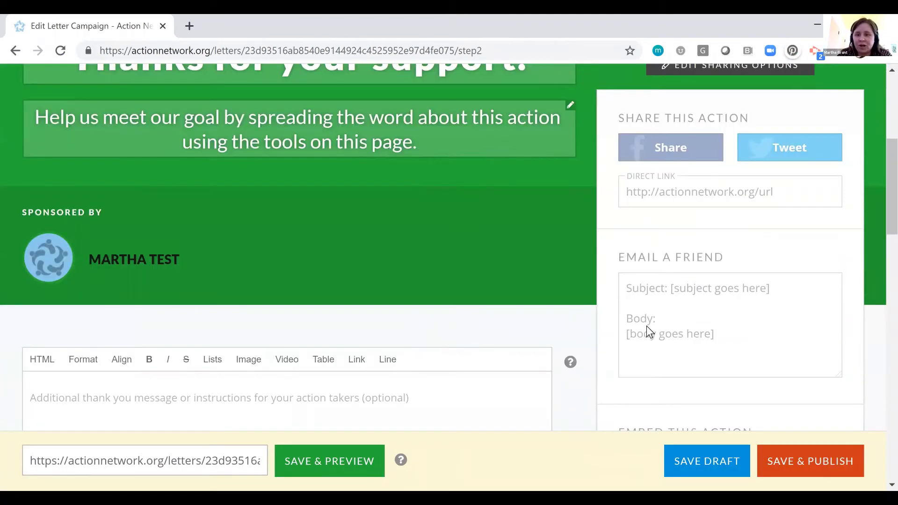
scroll(646, 326, down, 3)
scroll(662, 316, up, 5)
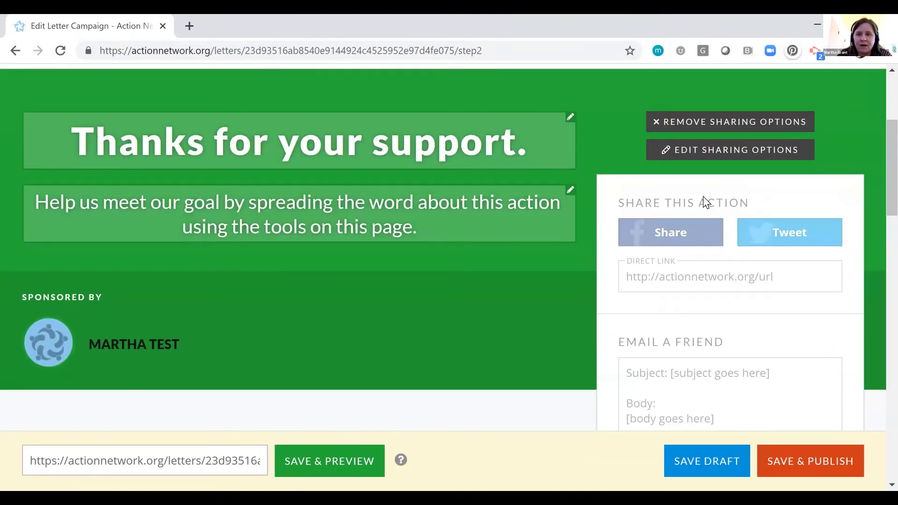
click(710, 155)
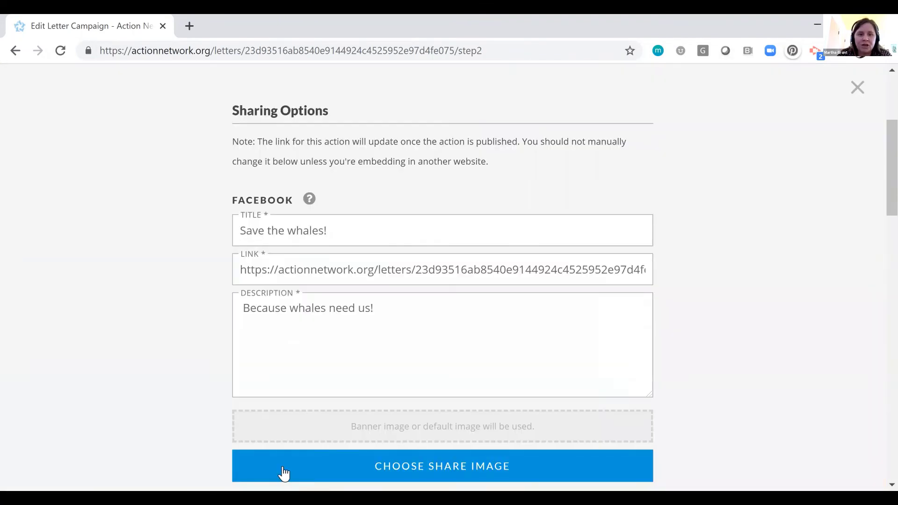
scroll(394, 349, down, 1)
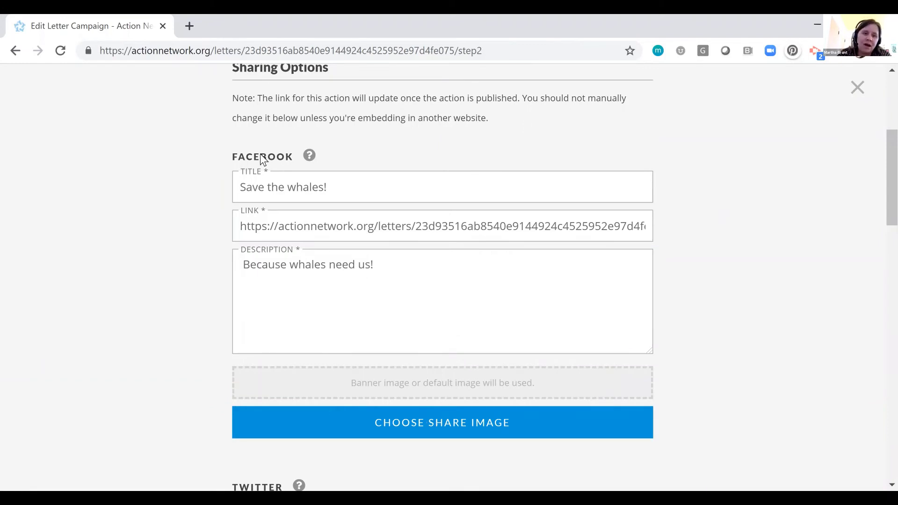
scroll(633, 415, down, 1)
scroll(633, 415, up, 2)
click(854, 96)
Scroll down the thank-you page past its 'Thanks for your support.' headline
scroll(830, 326, down, 3)
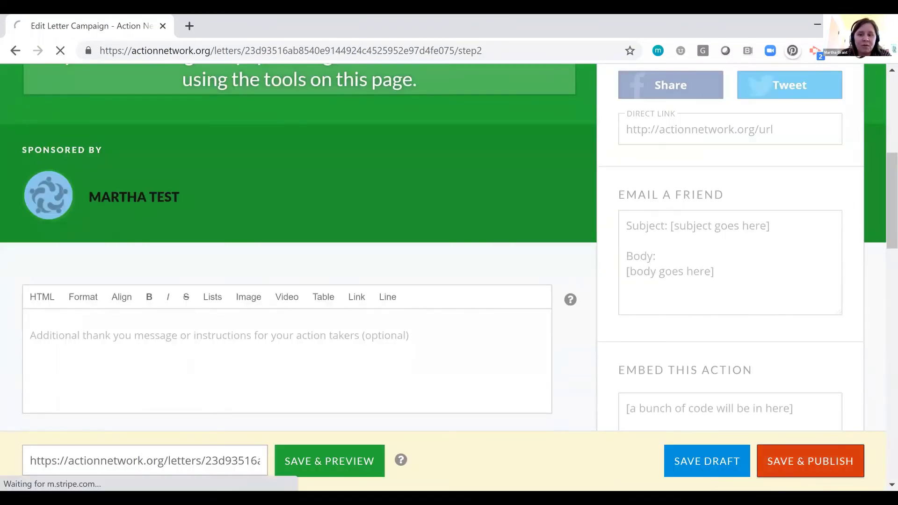